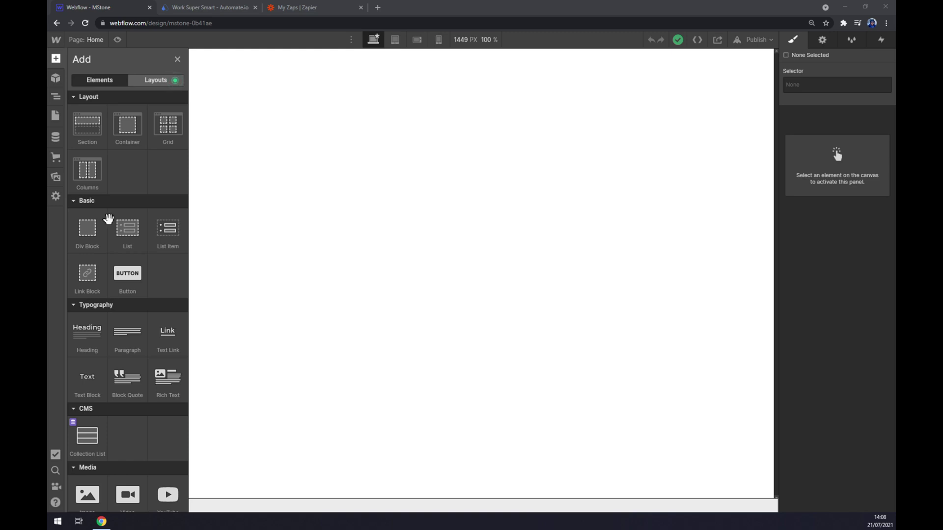
Switch from the Webflow designer to the Automate.io homepage tab
click(190, 6)
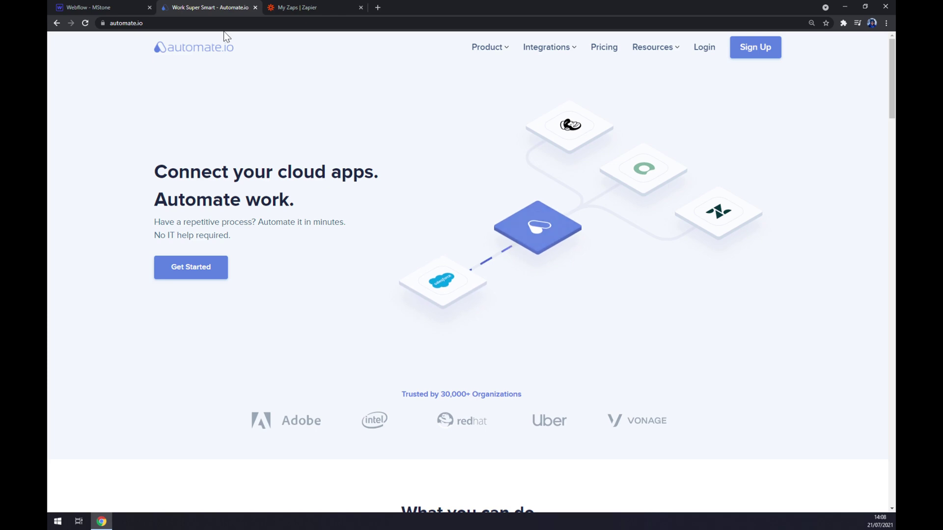
Show Automate.io's Integrations menu listing apps like Gmail, Slack, Google Sheets and Trello
mouse_move(552, 60)
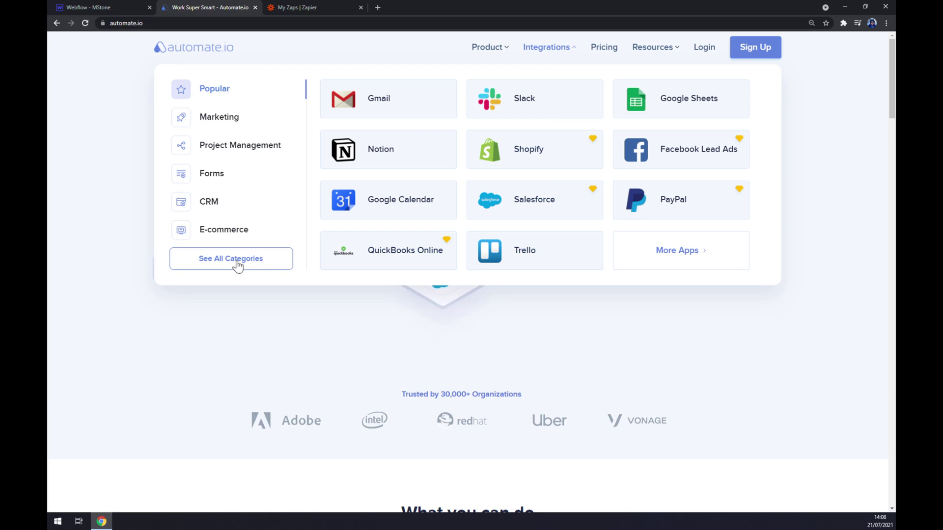
Search all app categories for 'webflow' and open the Webflow integrations page
click(238, 266)
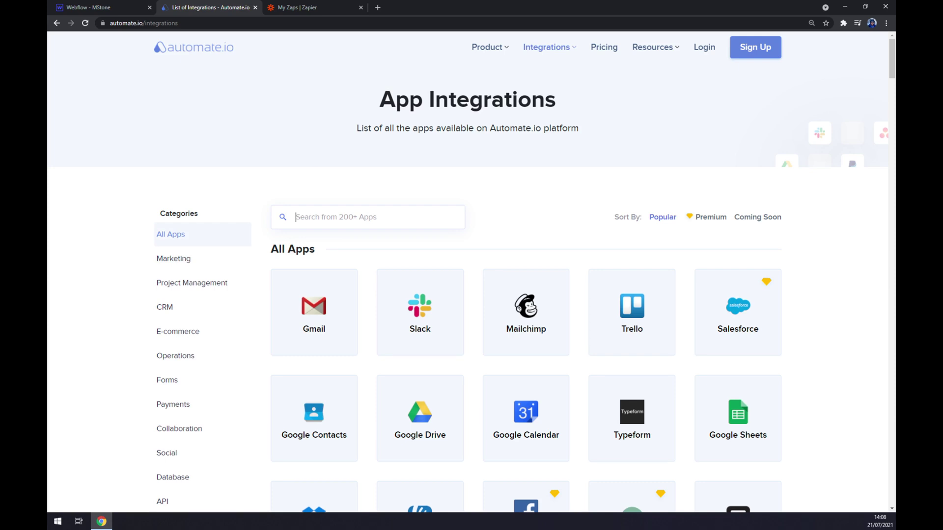
text(web)
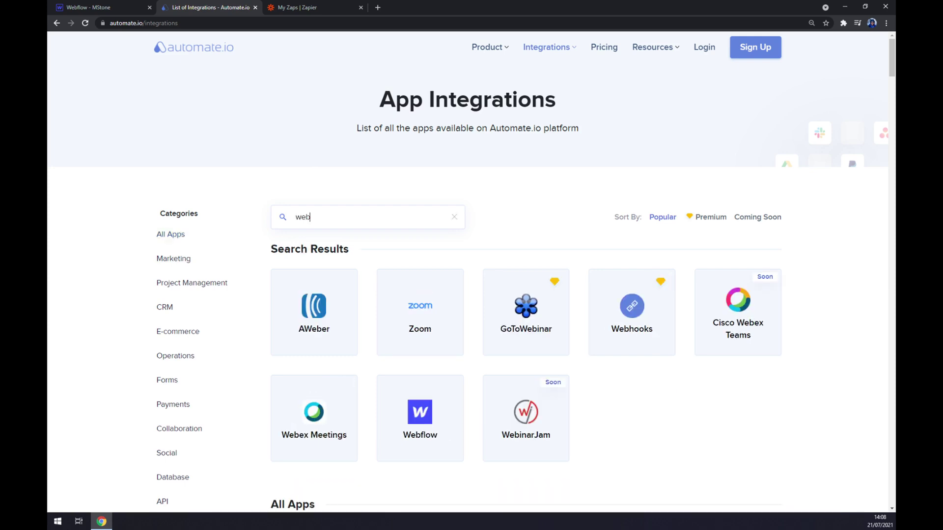
text(flow)
click(310, 332)
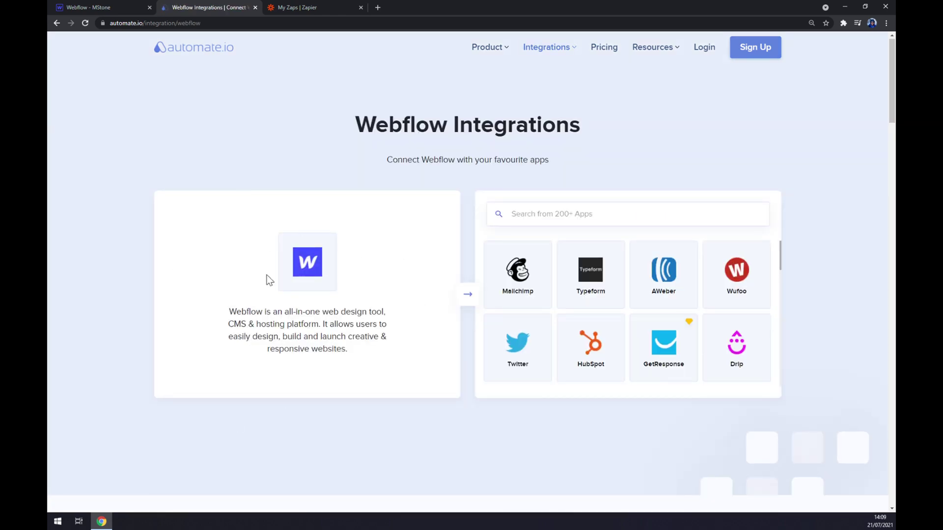
Search 'stripe' as the paired app and open the Stripe and Webflow integration page
click(564, 214)
text(stripe)
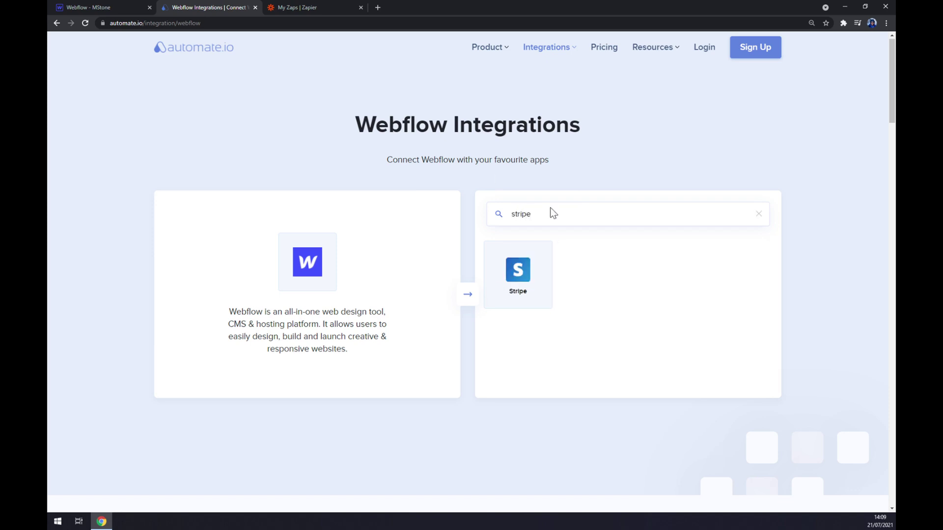
click(511, 286)
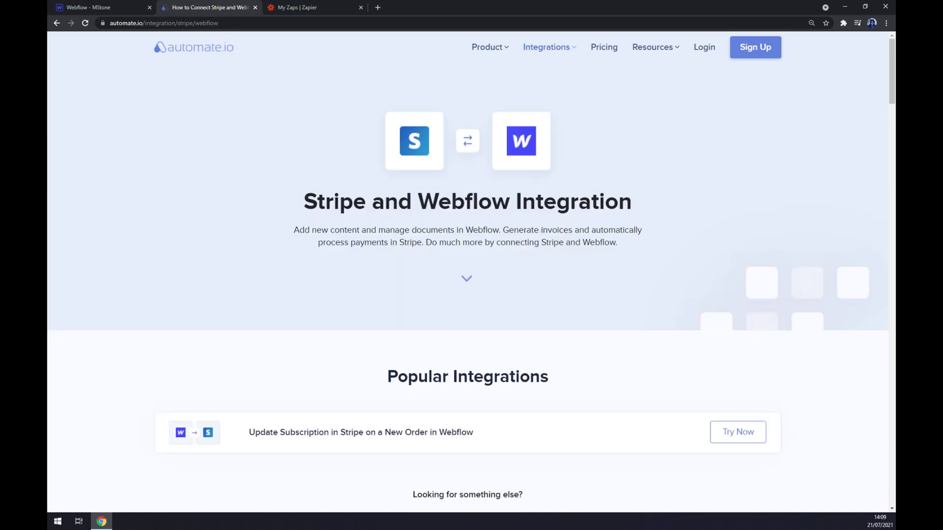
Scroll down to the Create your own Integration section with Webflow triggers and Stripe actions
scroll(308, 177, down, 5)
scroll(288, 154, up, 5)
scroll(334, 373, down, 1)
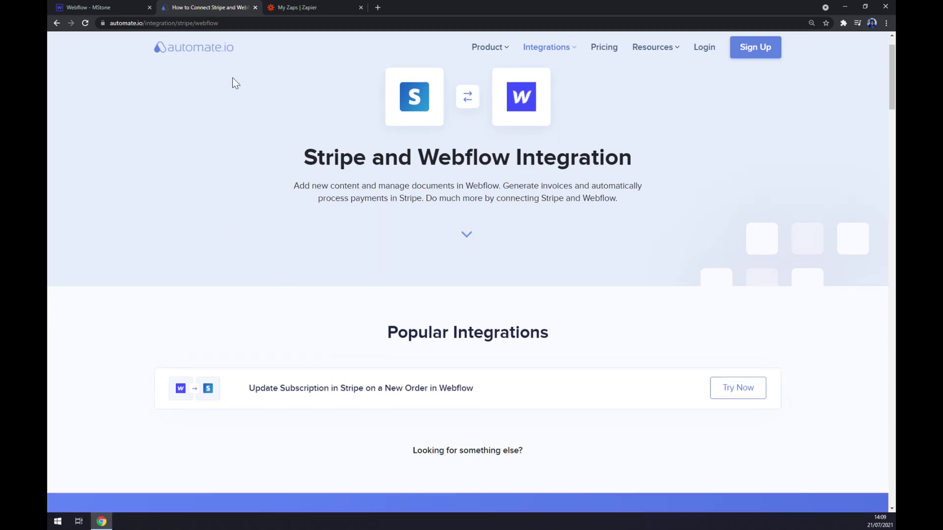
scroll(262, 271, down, 2)
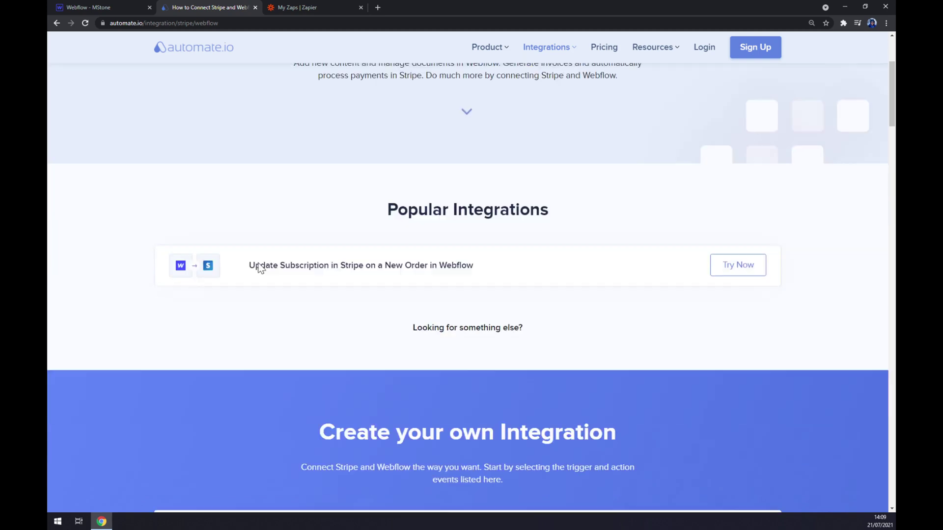
scroll(263, 265, down, 8)
scroll(262, 248, up, 4)
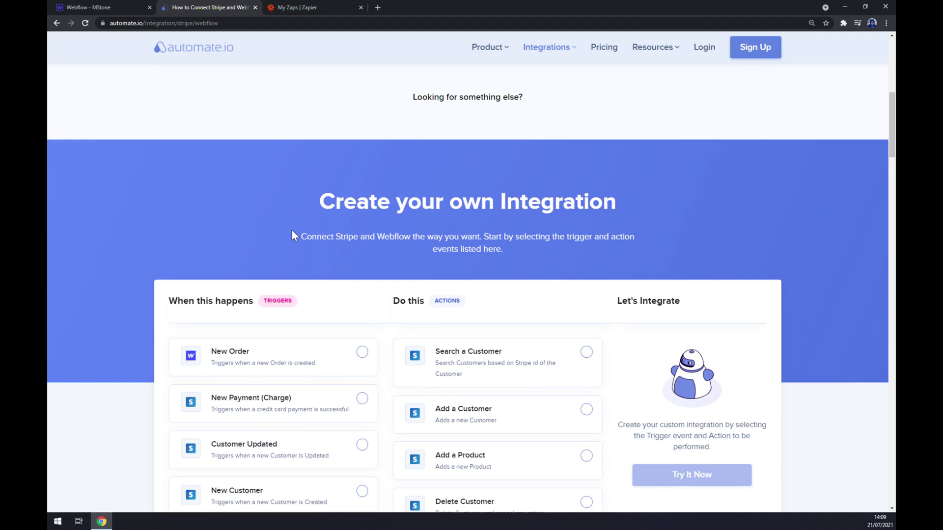
scroll(292, 236, up, 2)
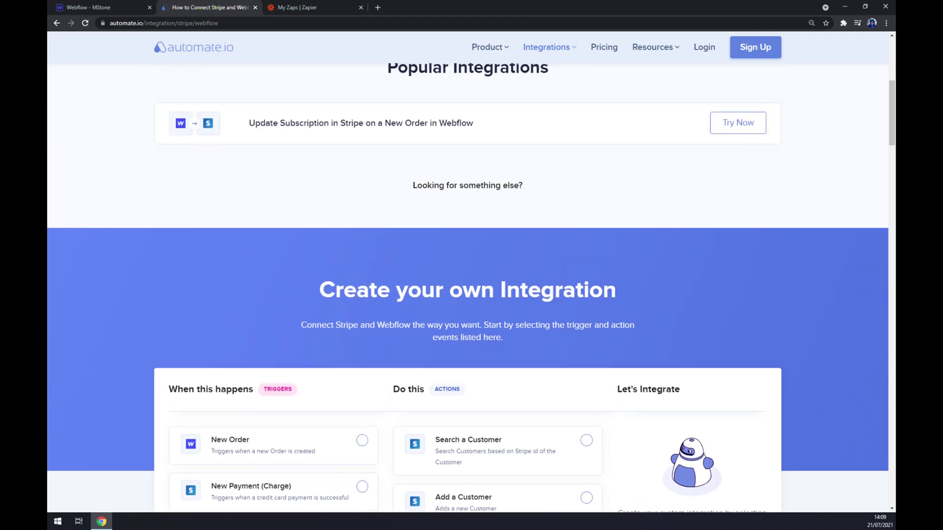
scroll(251, 244, down, 3)
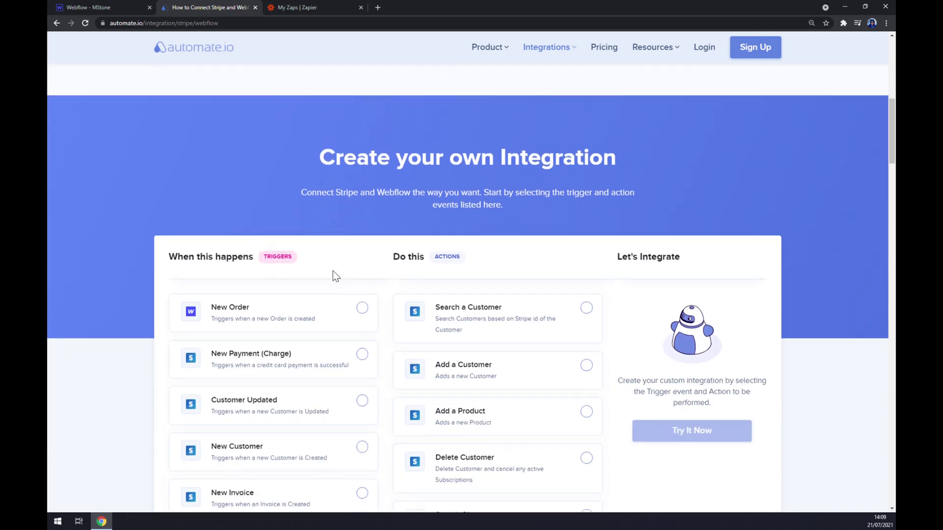
Pick New Order as the Webflow trigger and Search a Customer as the Stripe action
click(261, 314)
scroll(277, 316, down, 3)
scroll(277, 315, up, 2)
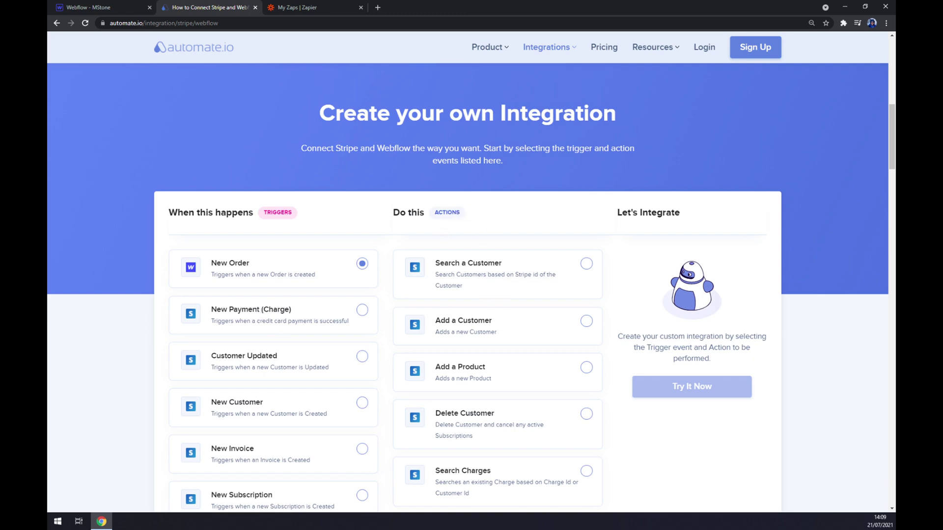
double_click(447, 212)
scroll(566, 227, down, 1)
scroll(541, 234, down, 8)
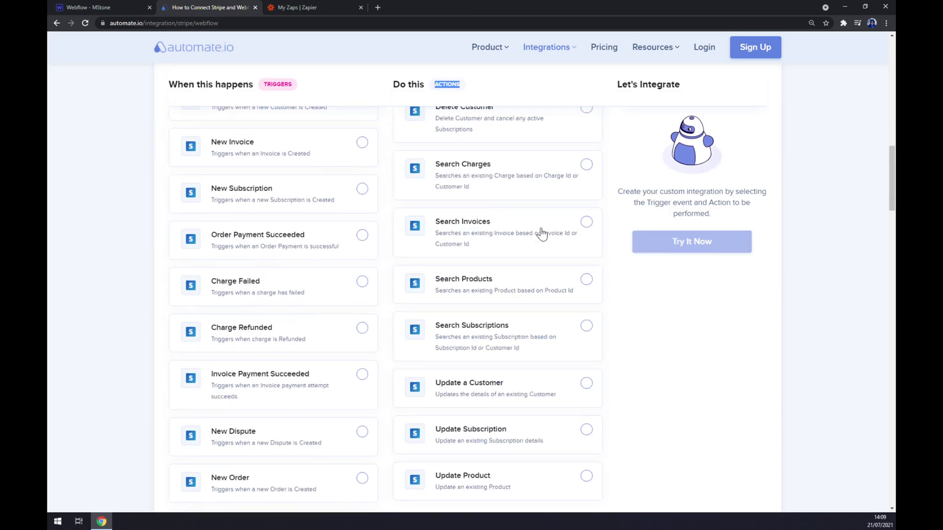
scroll(537, 238, up, 9)
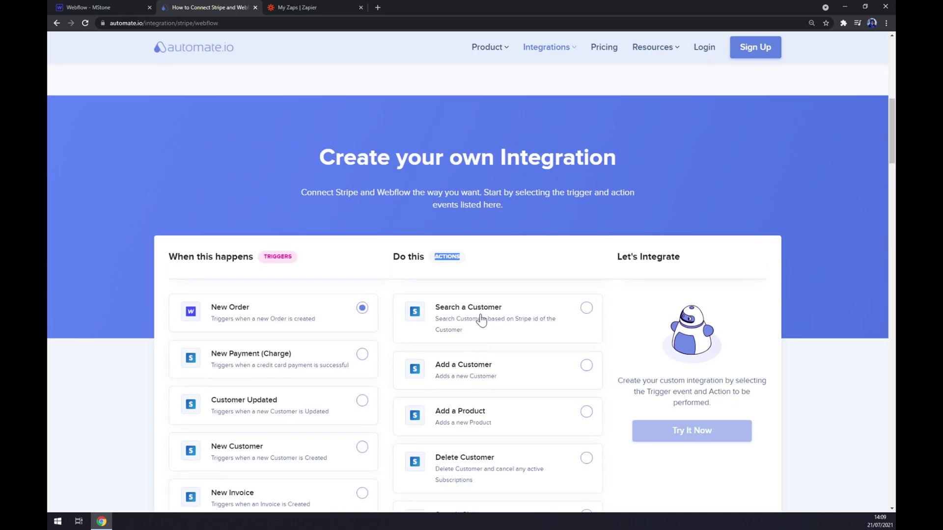
click(481, 322)
scroll(521, 333, down, 5)
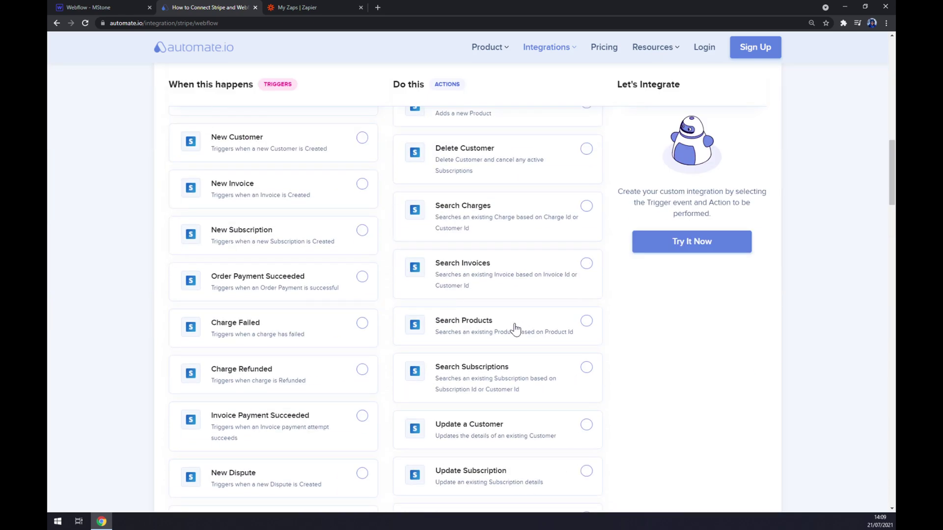
scroll(514, 352, up, 5)
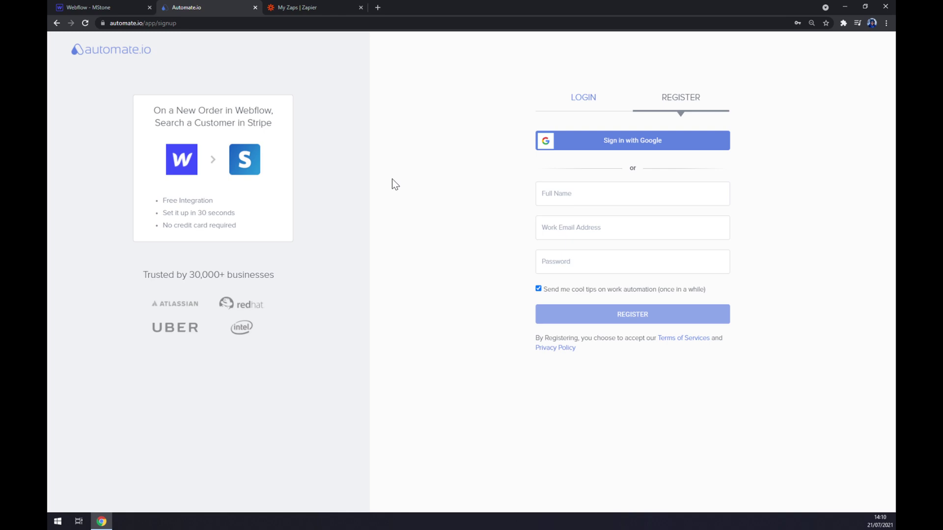
Leave the Automate.io signup page for the Zapier My Zaps list
click(295, 7)
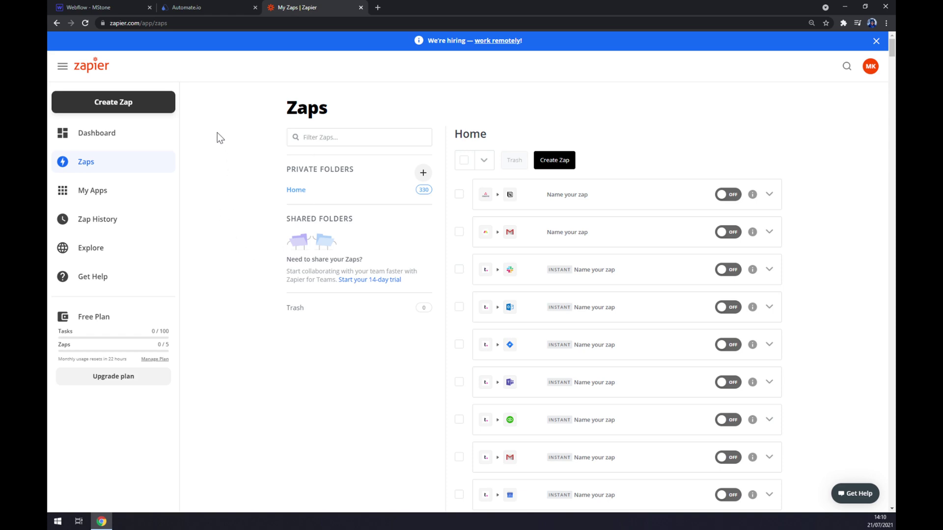
Create a new zap triggered by Webflow's Form Submission event
click(157, 112)
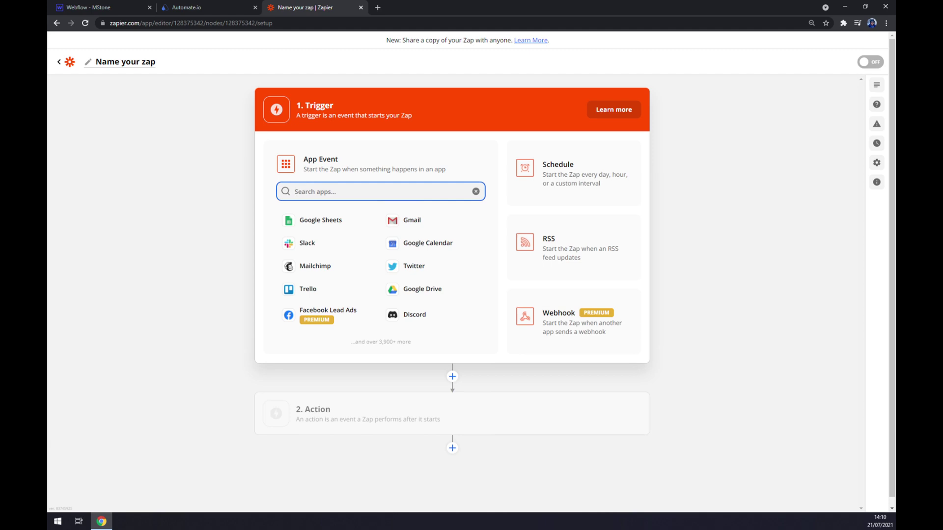
text(webflo)
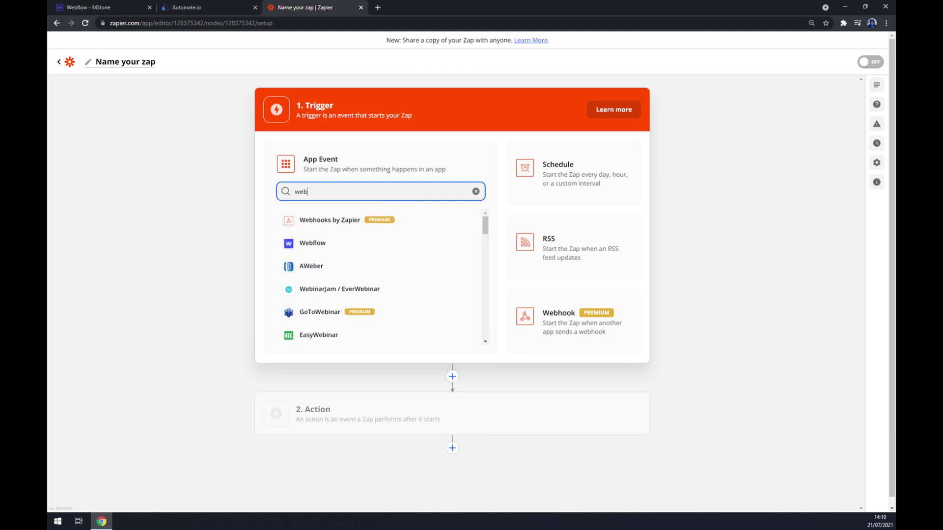
click(315, 227)
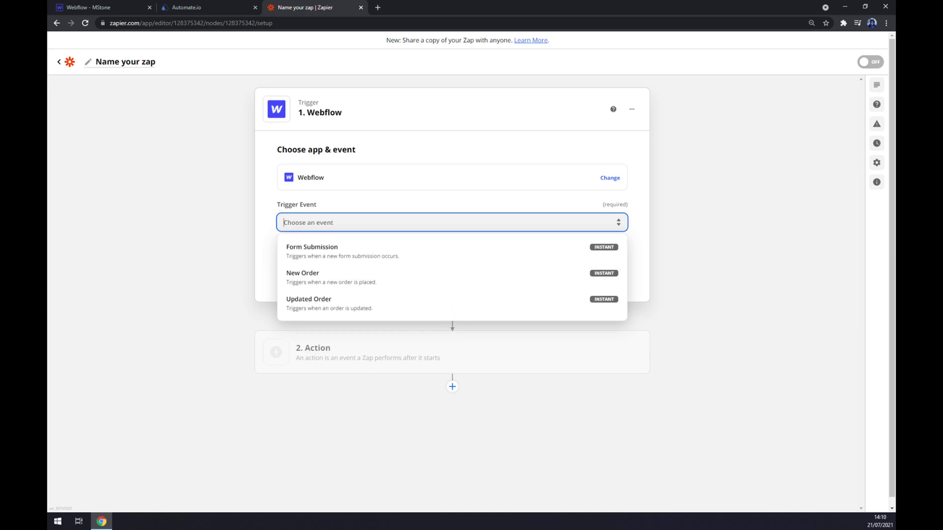
click(331, 254)
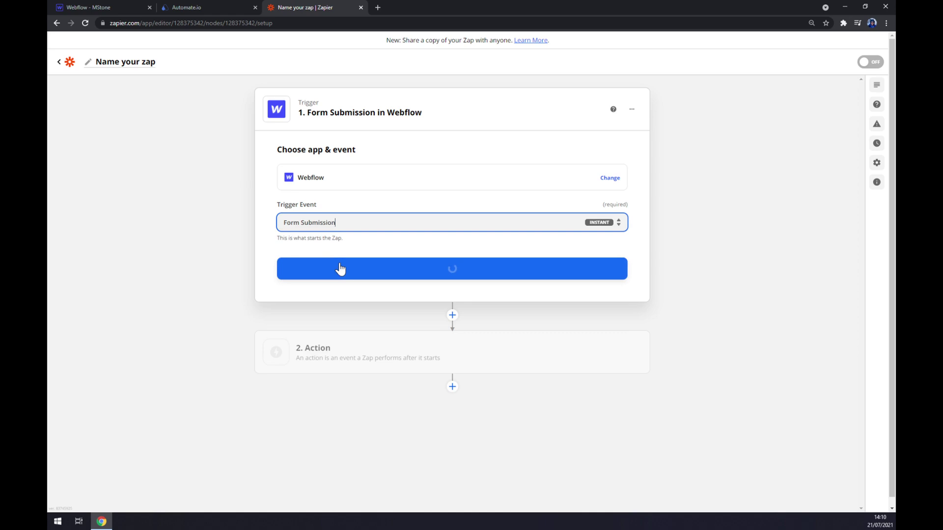
click(342, 273)
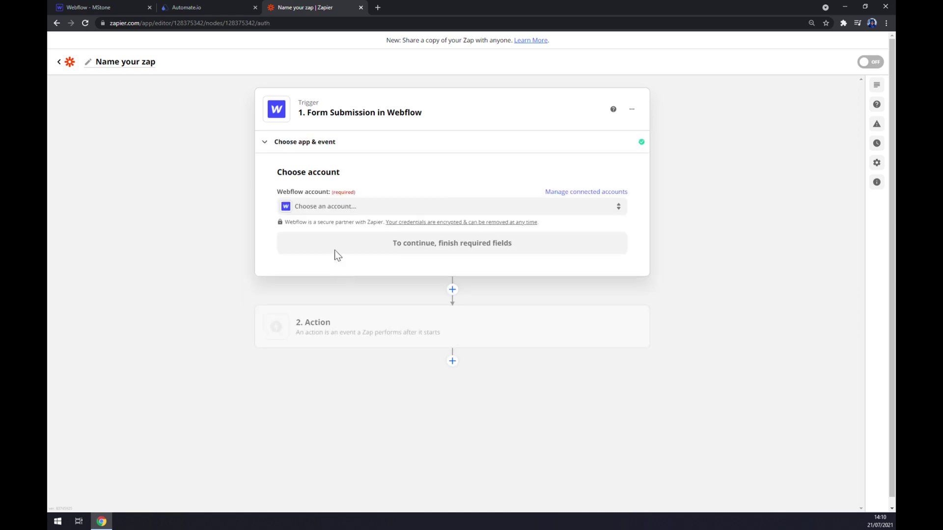
Connect the existing Webflow account to the zap's trigger
click(345, 212)
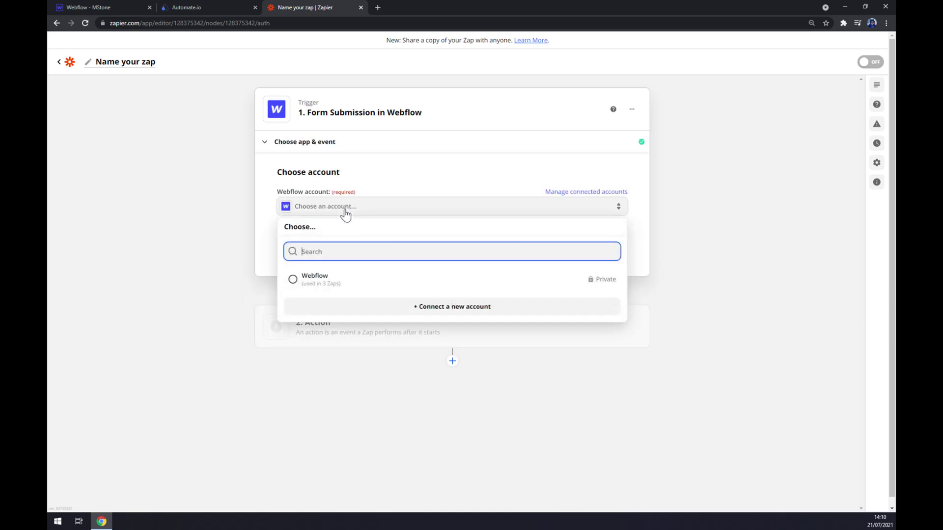
click(337, 280)
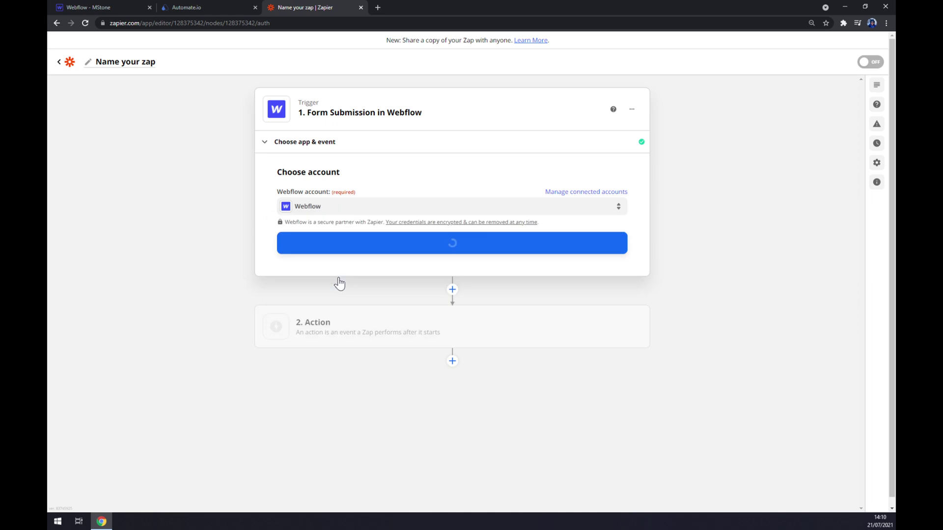
click(319, 250)
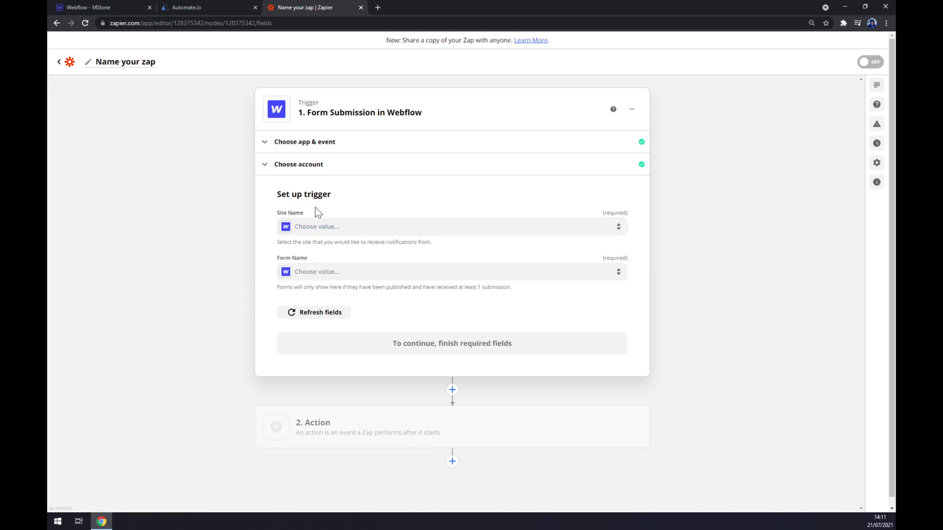
Set the trigger's Site Name to MStone and refresh the form options
click(341, 229)
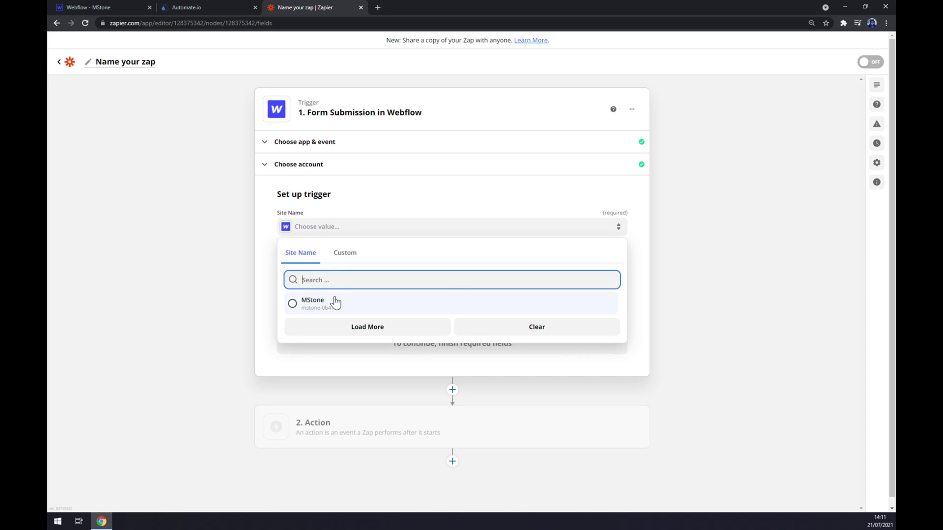
click(333, 301)
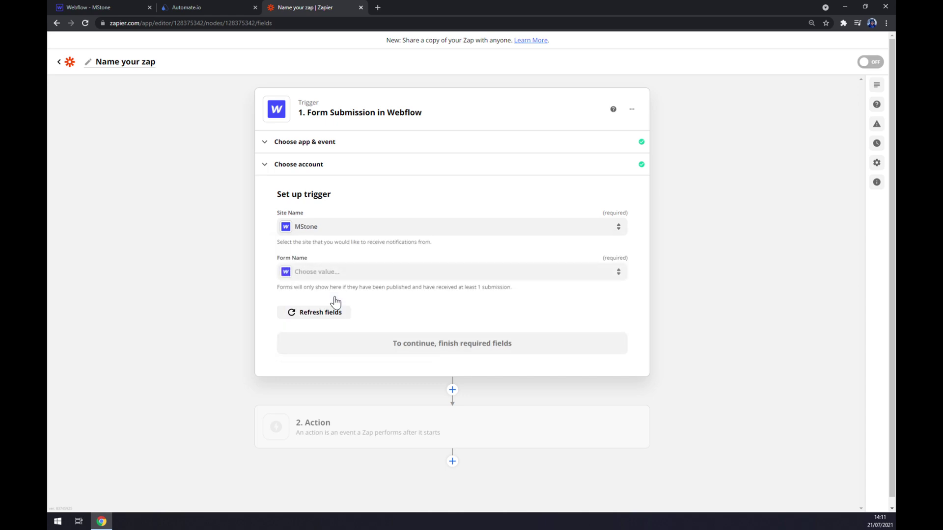
click(333, 276)
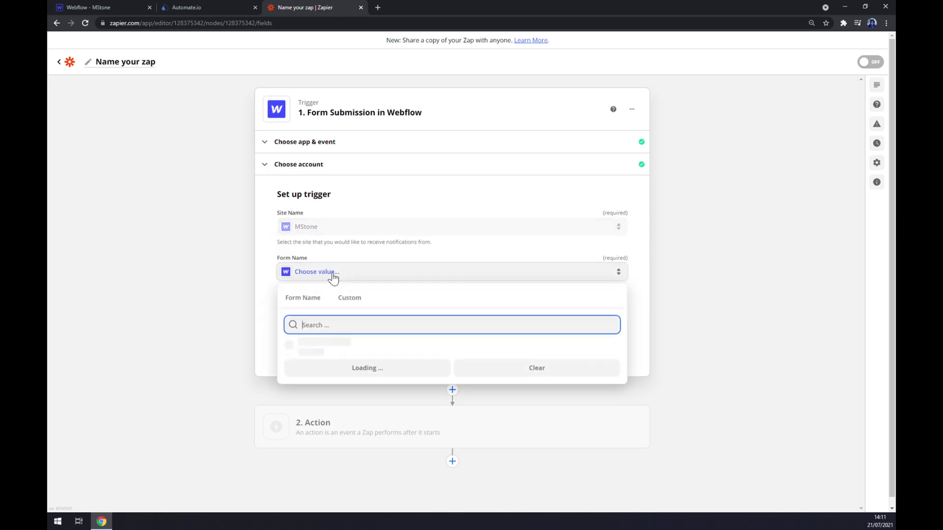
click(272, 280)
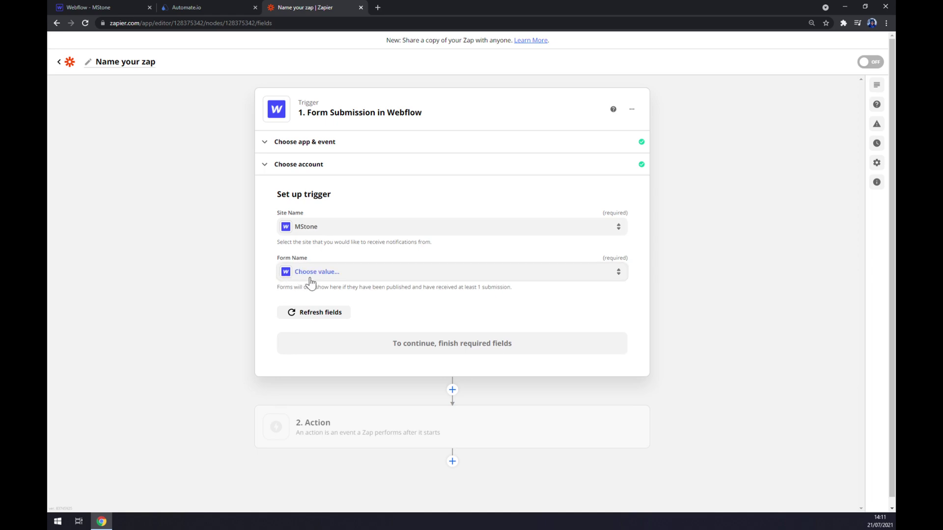
click(318, 314)
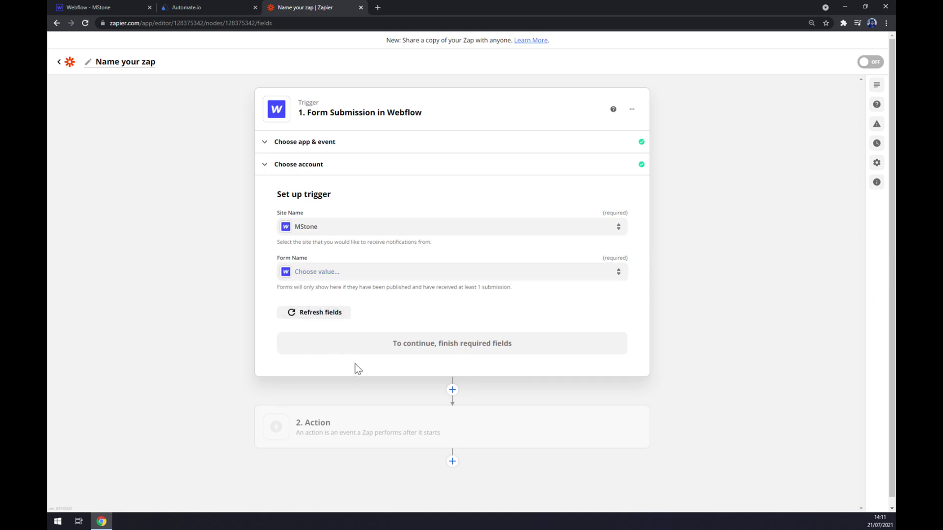
Add Stripe's Create Customer event as the zap's second, action step
click(352, 428)
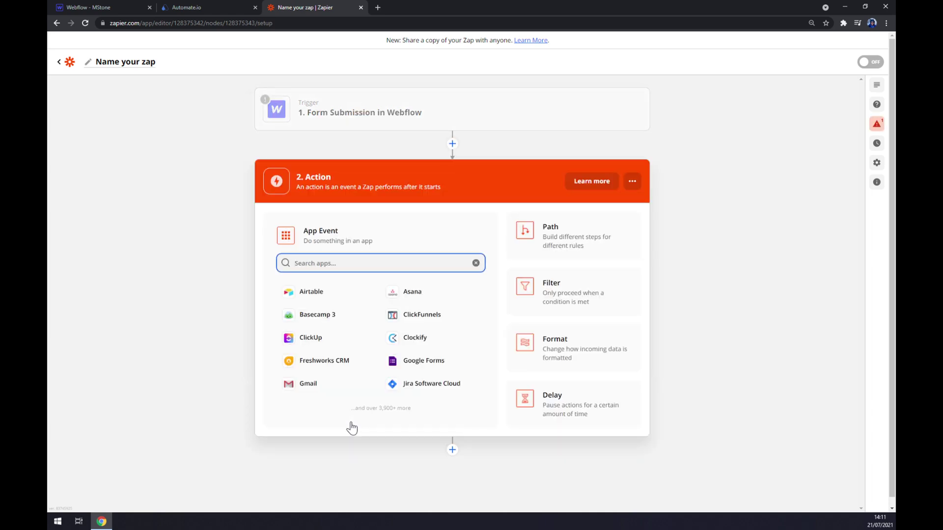
text(st)
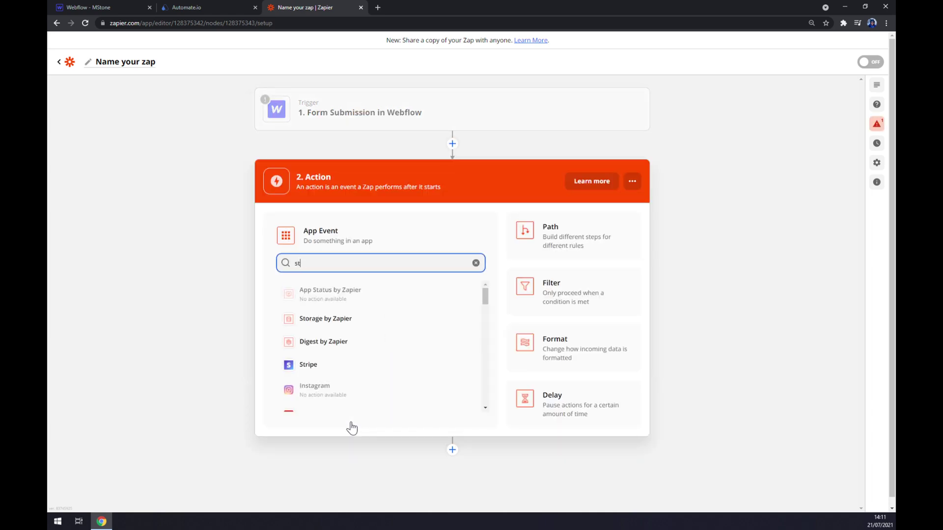
text(rip)
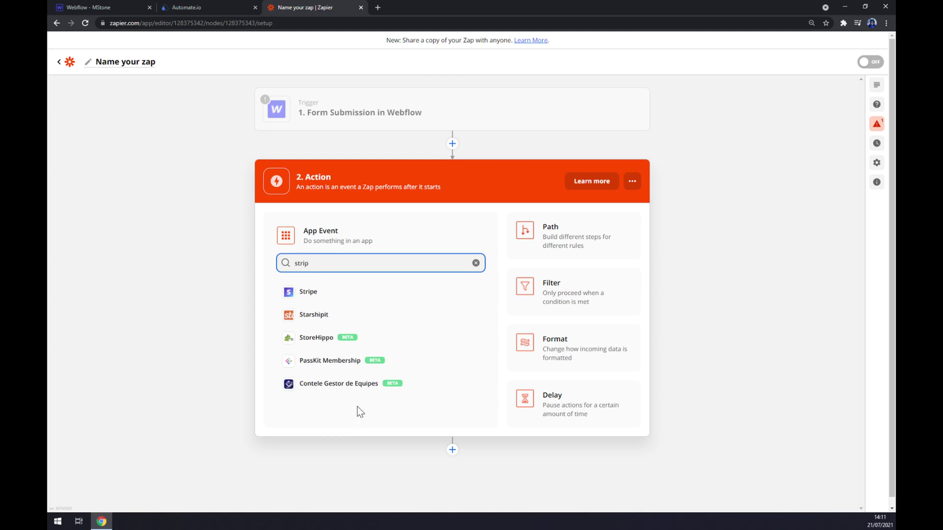
click(328, 292)
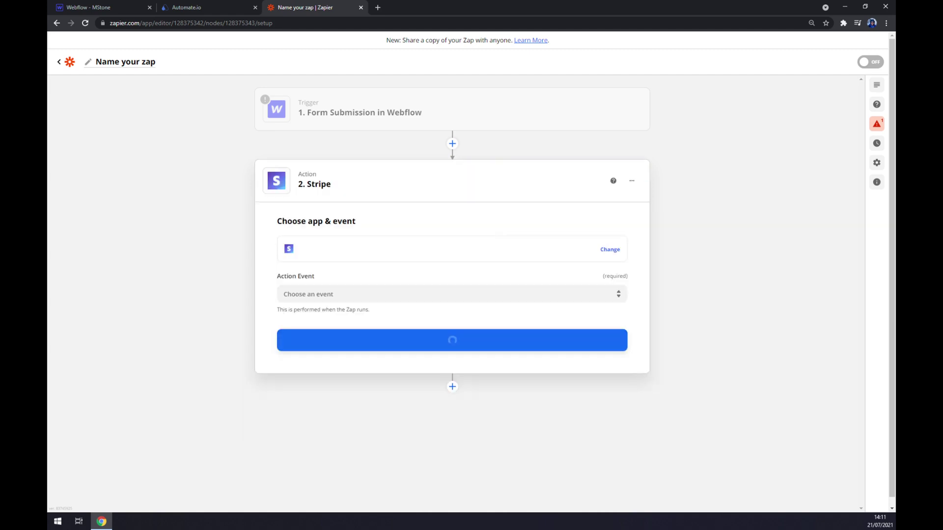
click(328, 290)
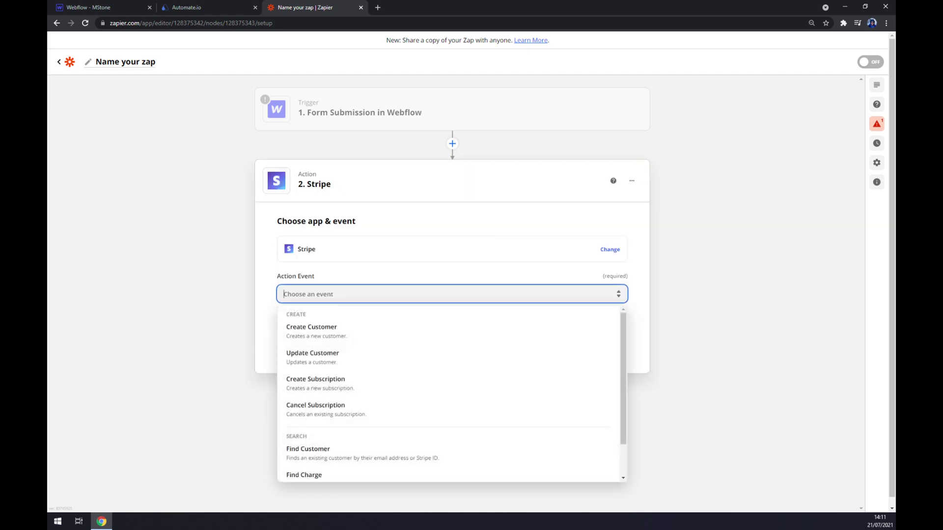
click(343, 327)
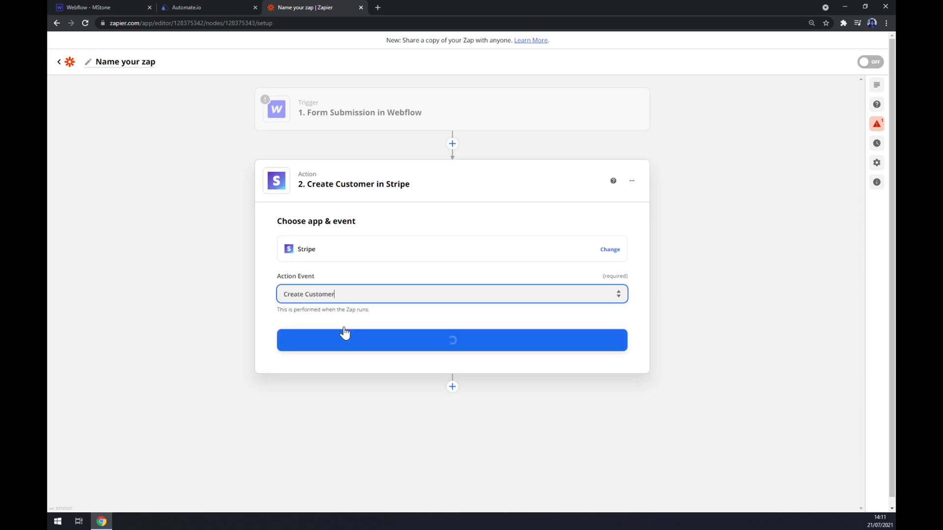
click(352, 338)
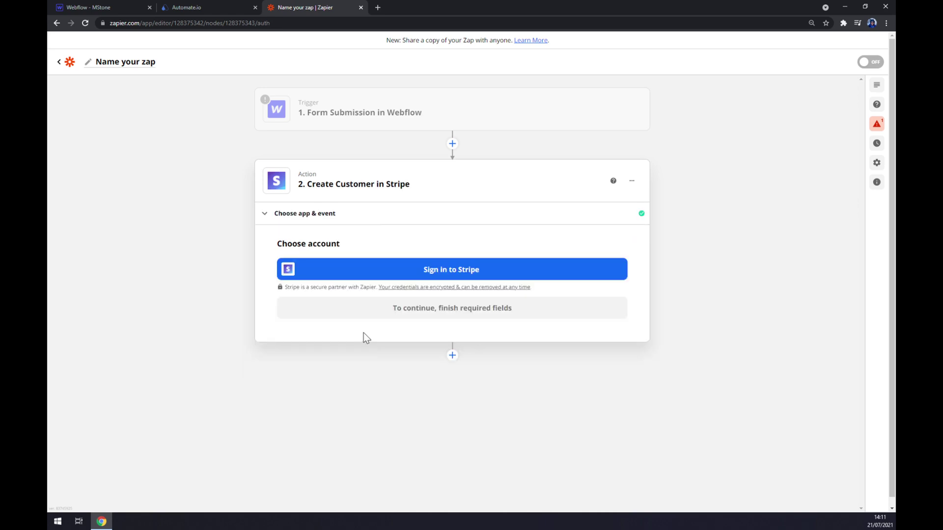